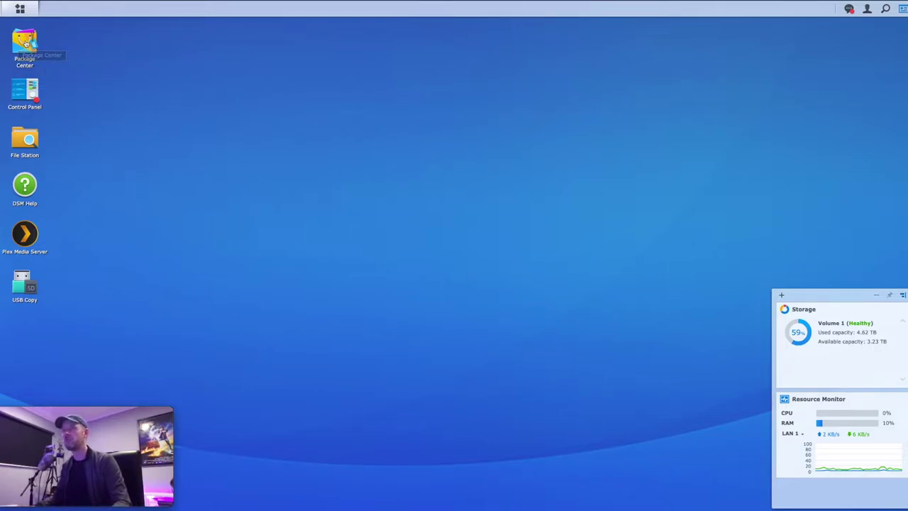
Find the Virtual Machine Manager package in Package Center by searching for "virtual" and install it.
click(26, 42)
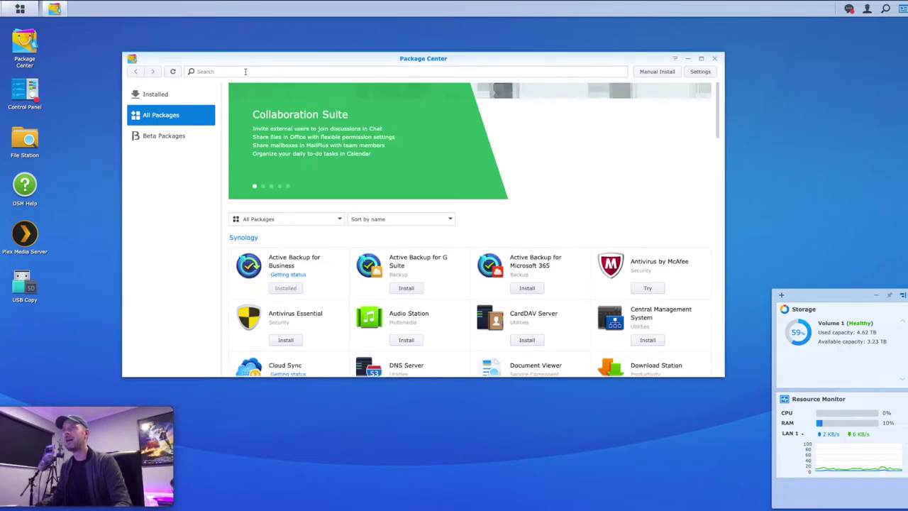
click(221, 71)
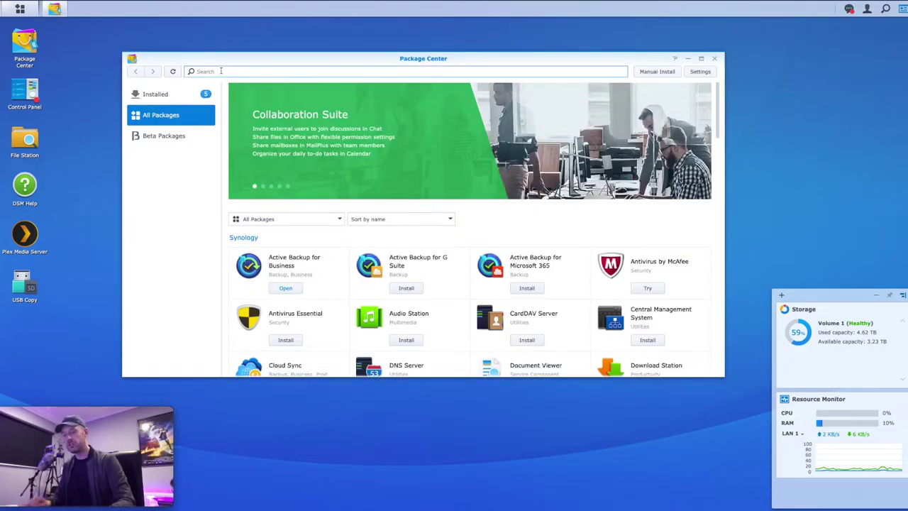
text(virtual)
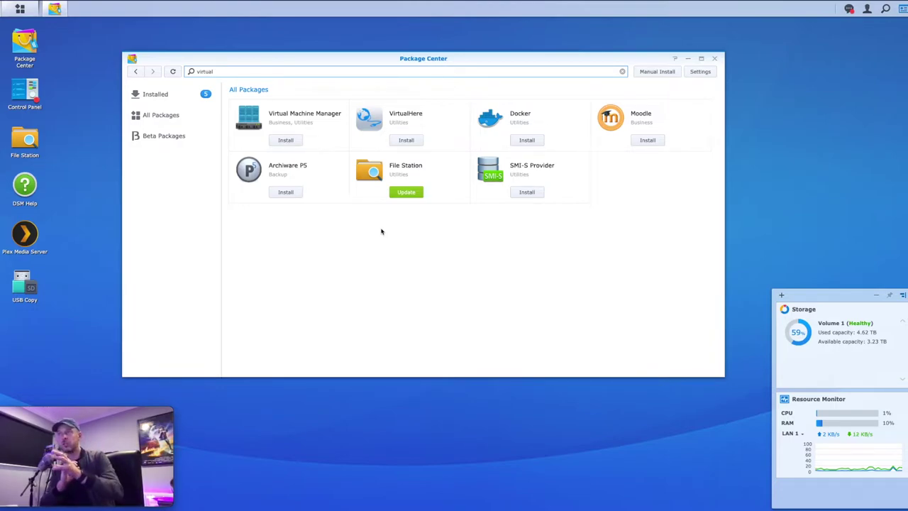
click(290, 141)
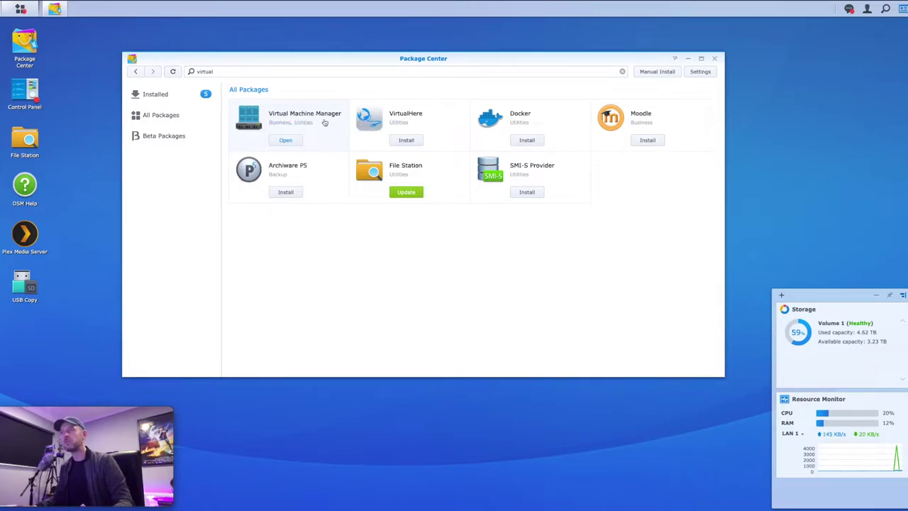
click(715, 58)
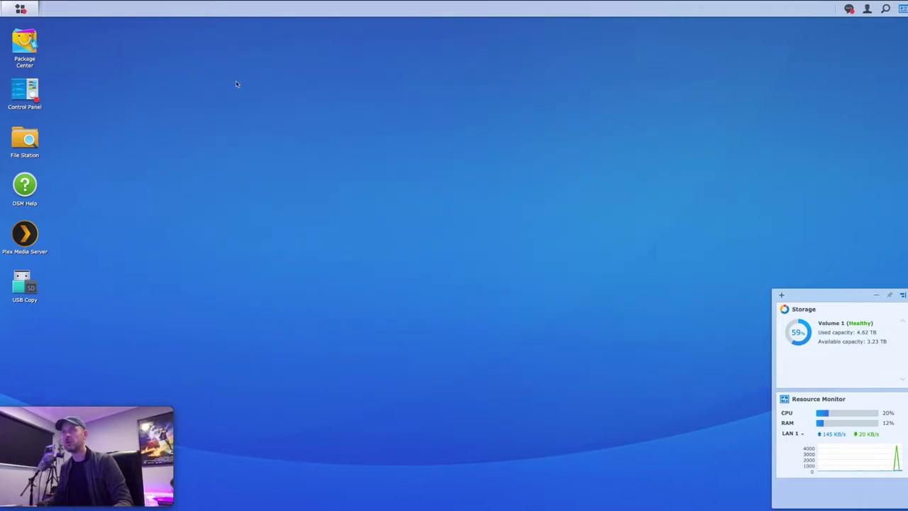
Open Virtual Machine Manager and complete its setup wizard, selecting Volume 1 as the storage for virtual machines.
click(19, 9)
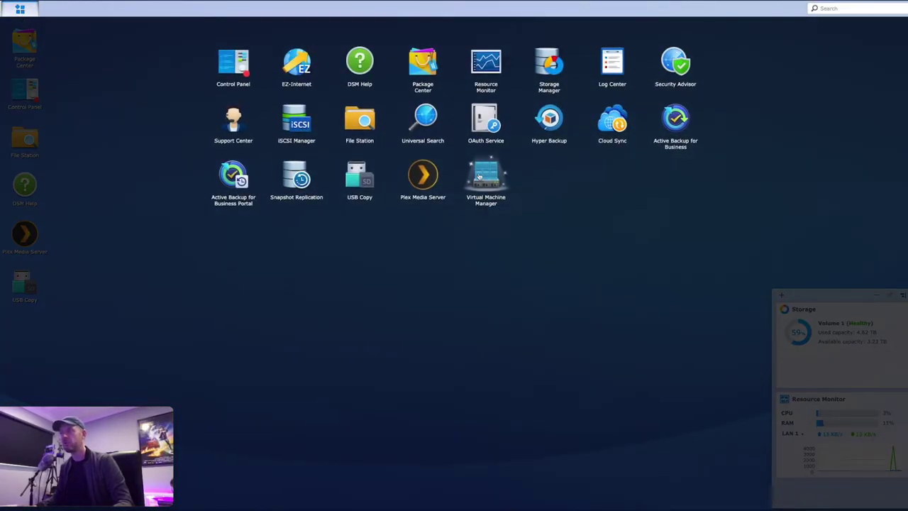
click(487, 180)
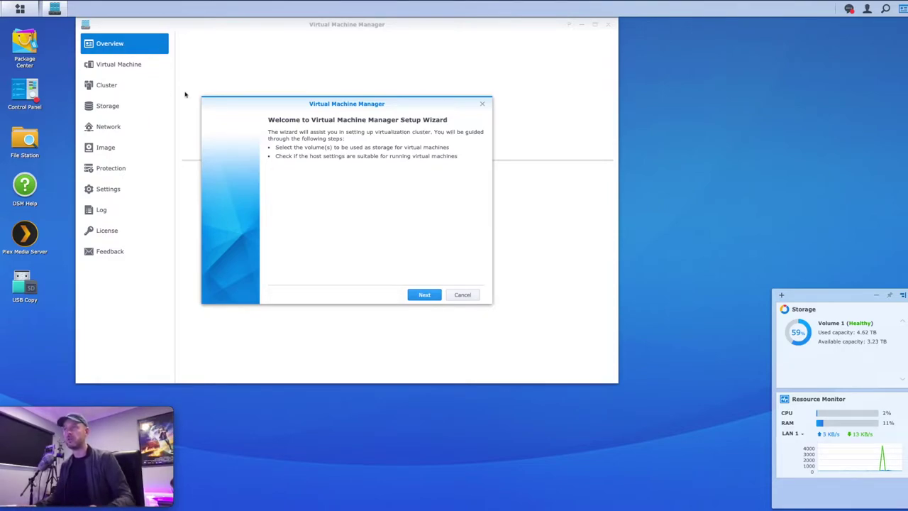
click(424, 295)
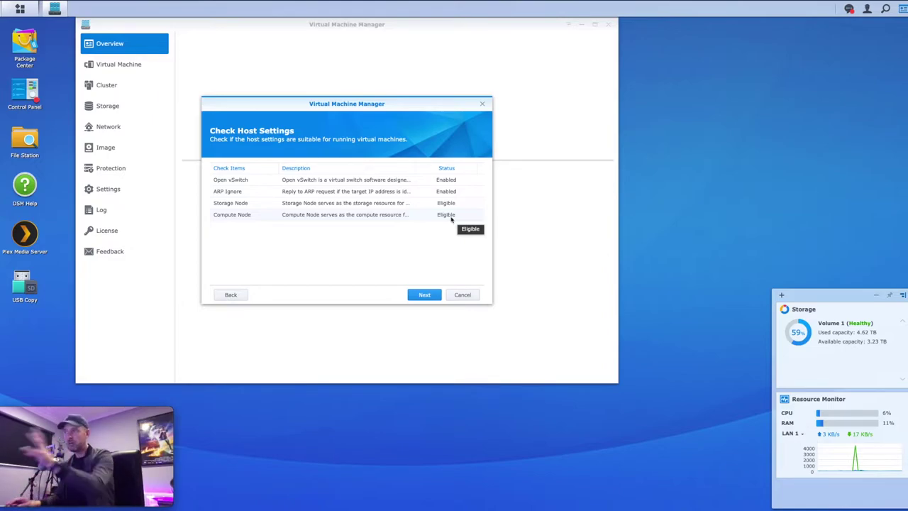
click(428, 295)
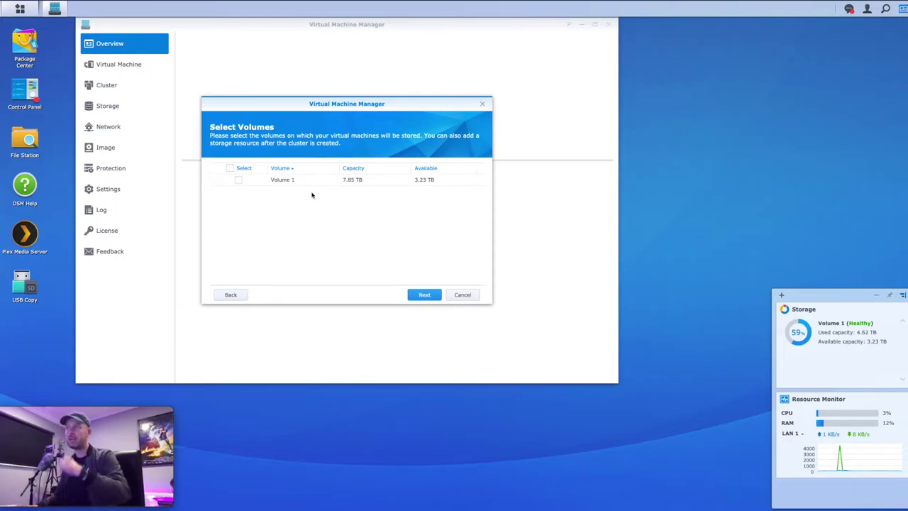
click(239, 181)
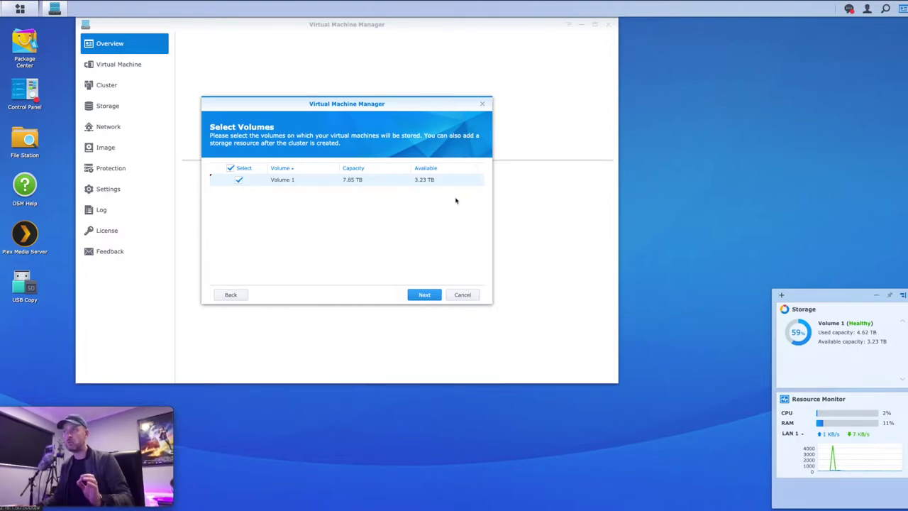
click(420, 294)
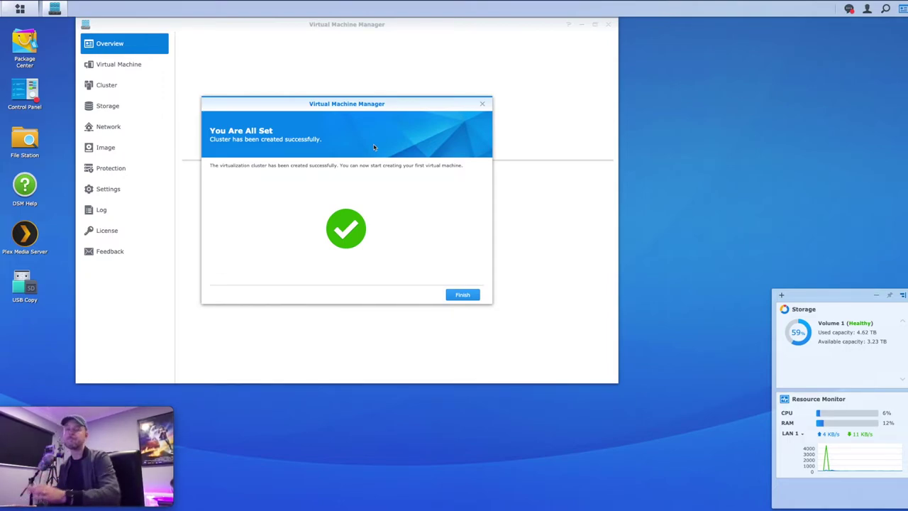
click(471, 296)
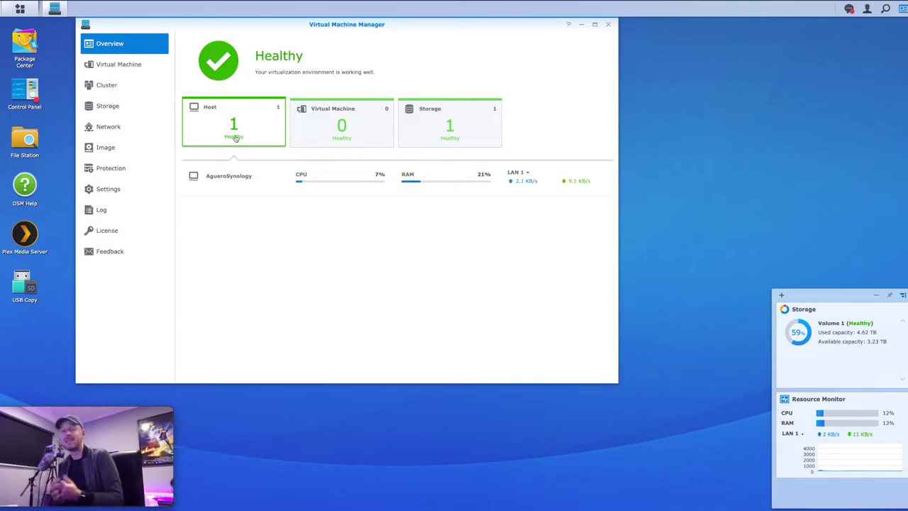
Review the virtual machine, storage and host health details in the Virtual Machine Manager overview.
click(322, 132)
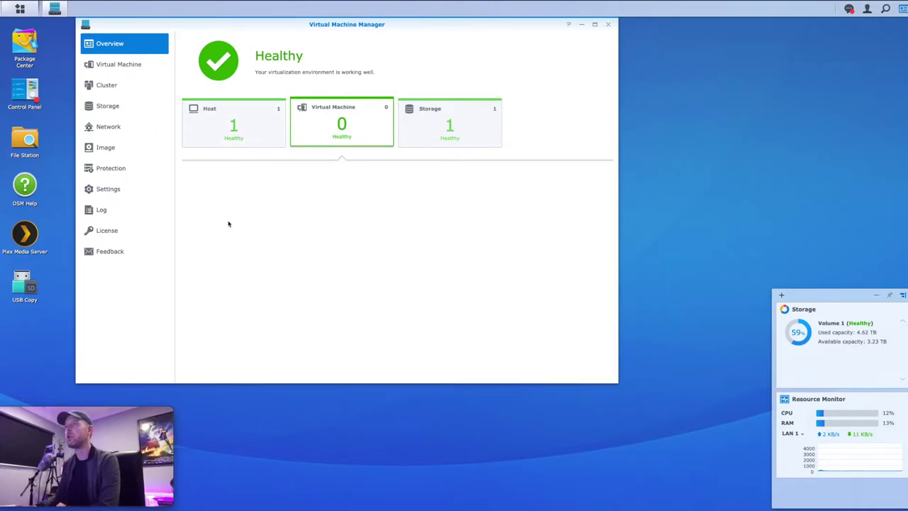
click(441, 138)
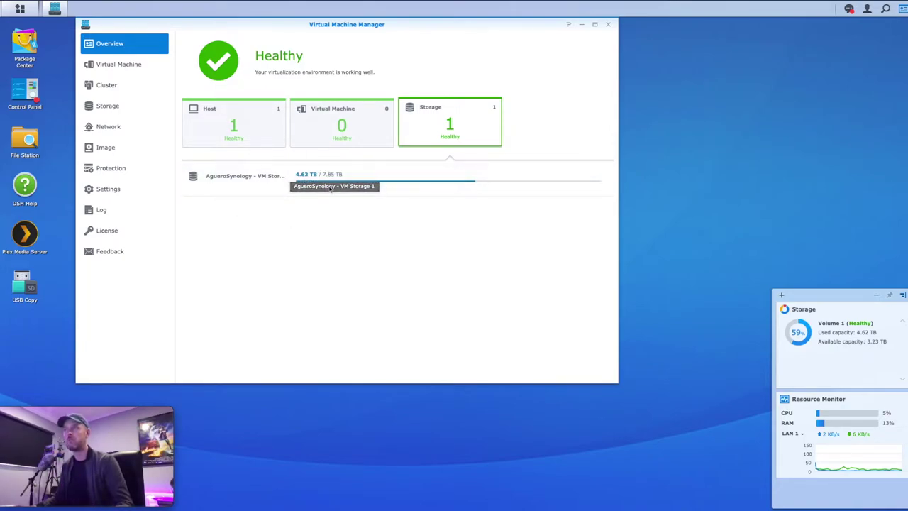
click(253, 129)
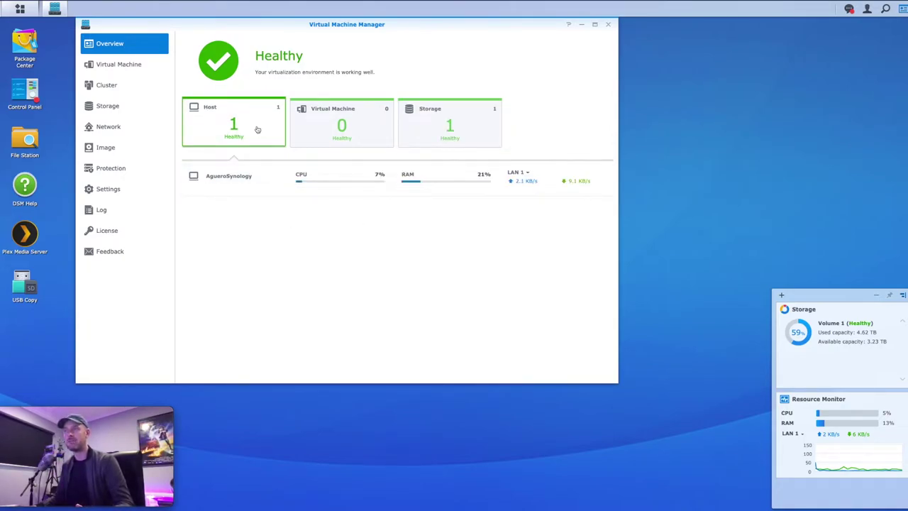
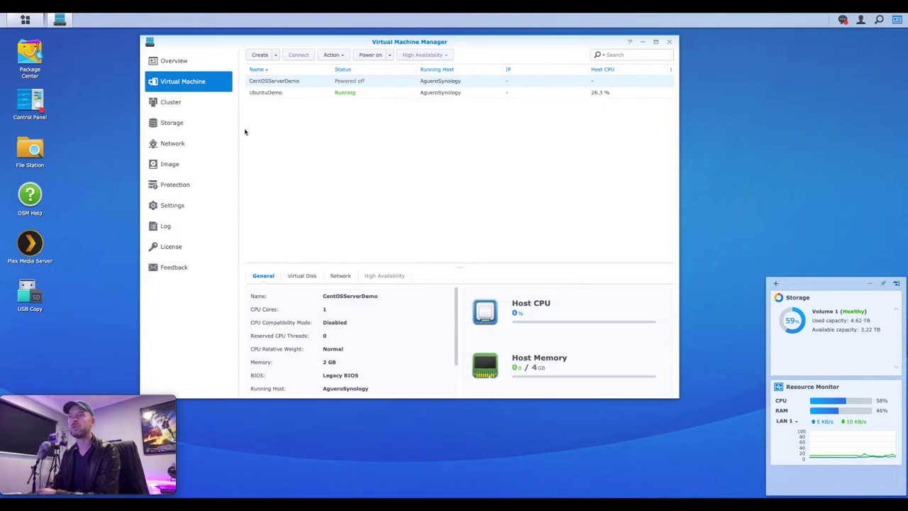
Look at the NAS shared folders in File Station and close it.
click(34, 151)
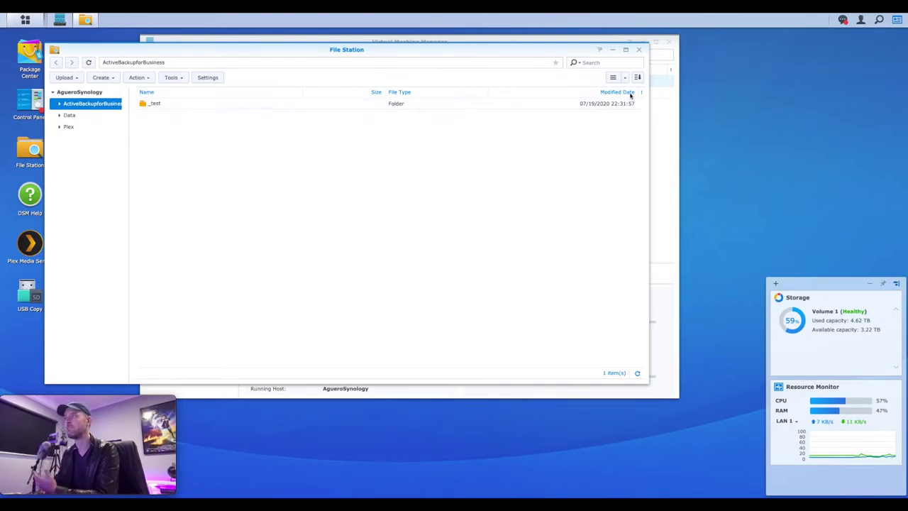
click(639, 49)
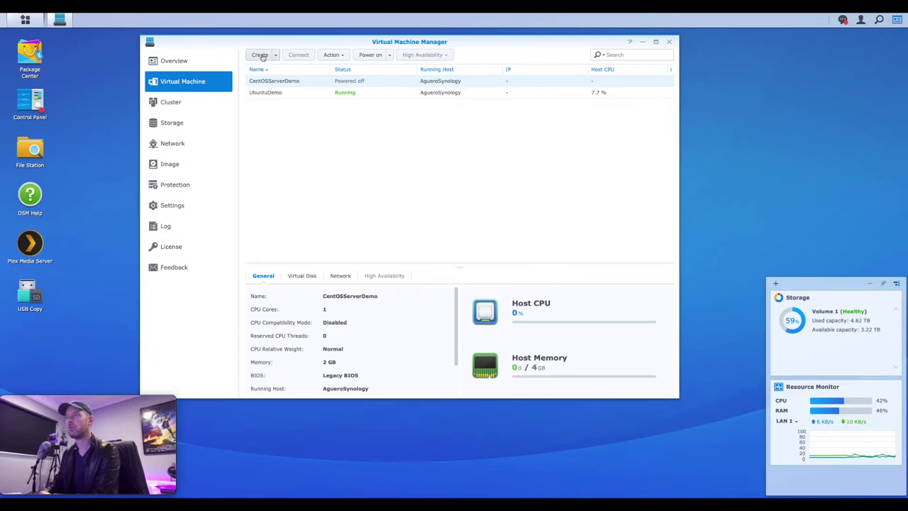
Start creating a Microsoft Windows virtual machine on the NAS's preselected storage.
click(260, 55)
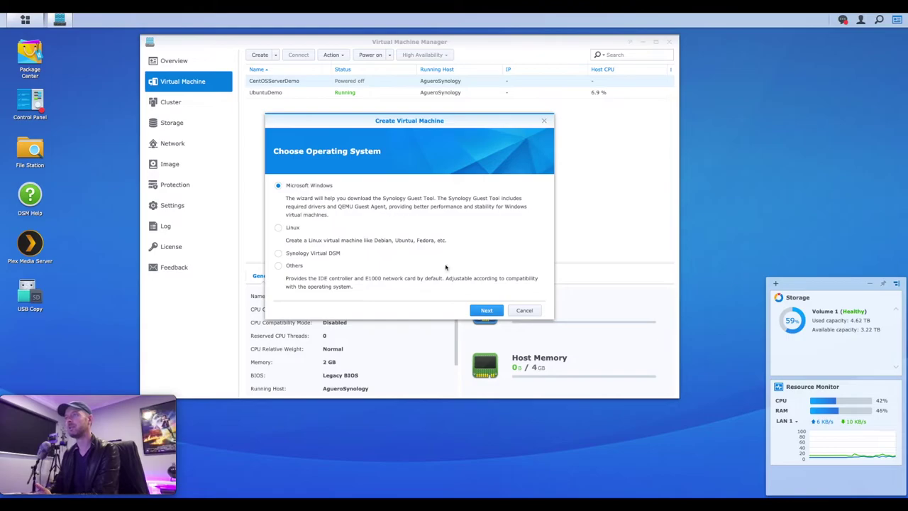
click(487, 310)
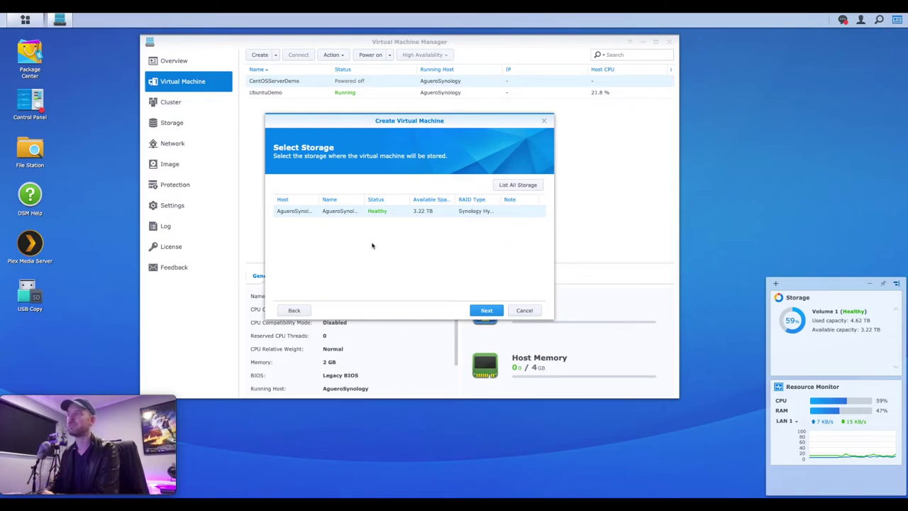
click(486, 311)
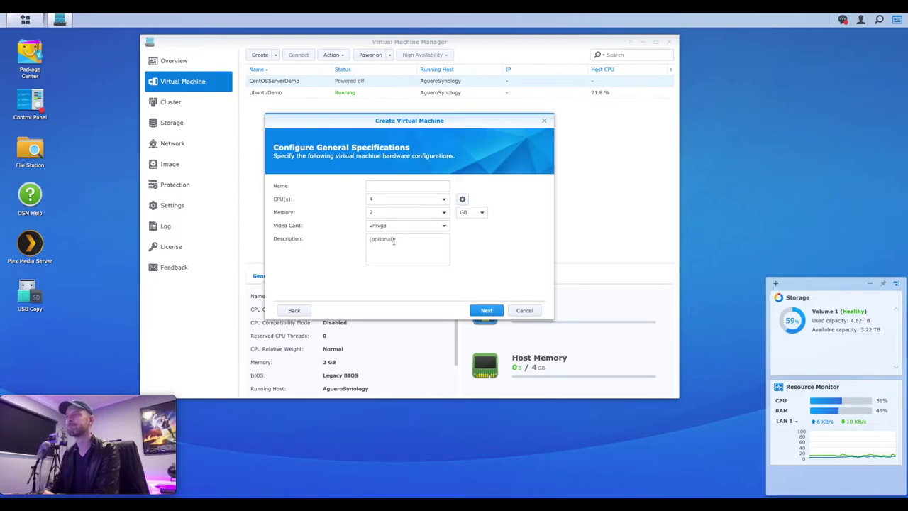
Name the new virtual machine EADNSPRD02.
drag(367, 123, 378, 110)
click(390, 171)
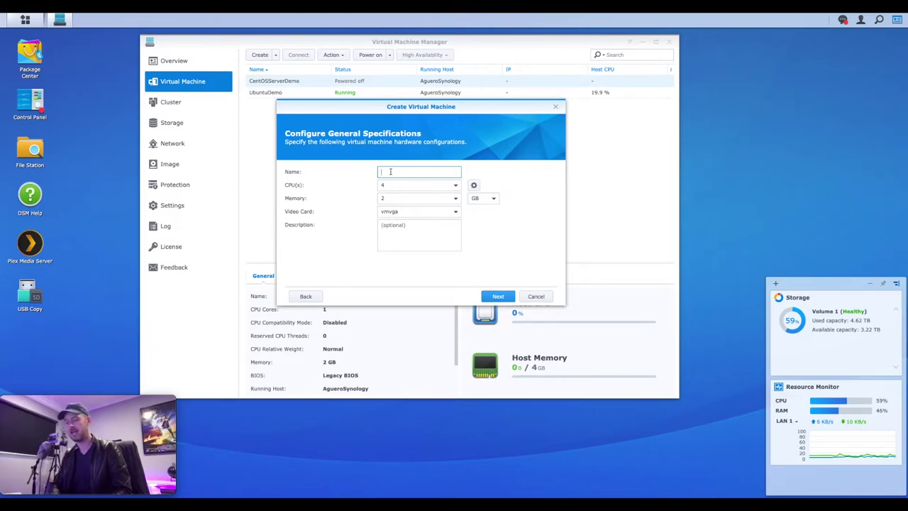
text(EADNS)
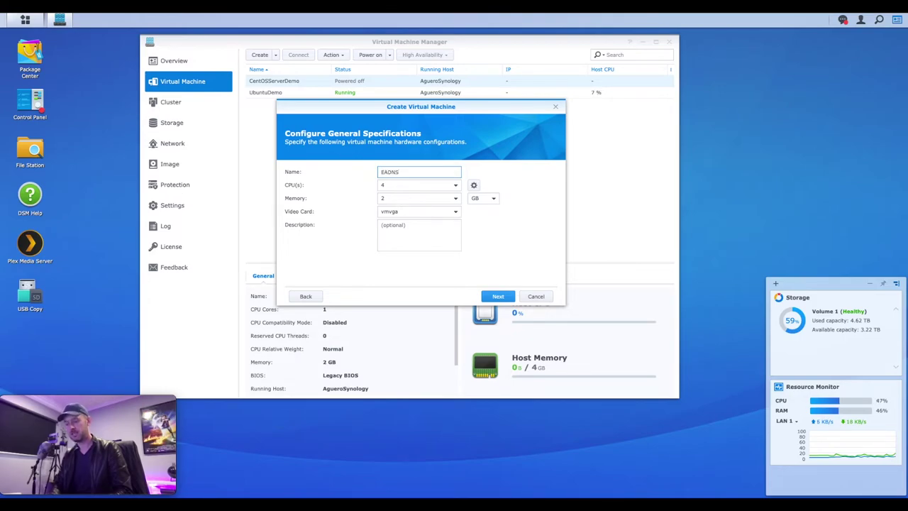
text(PRD02)
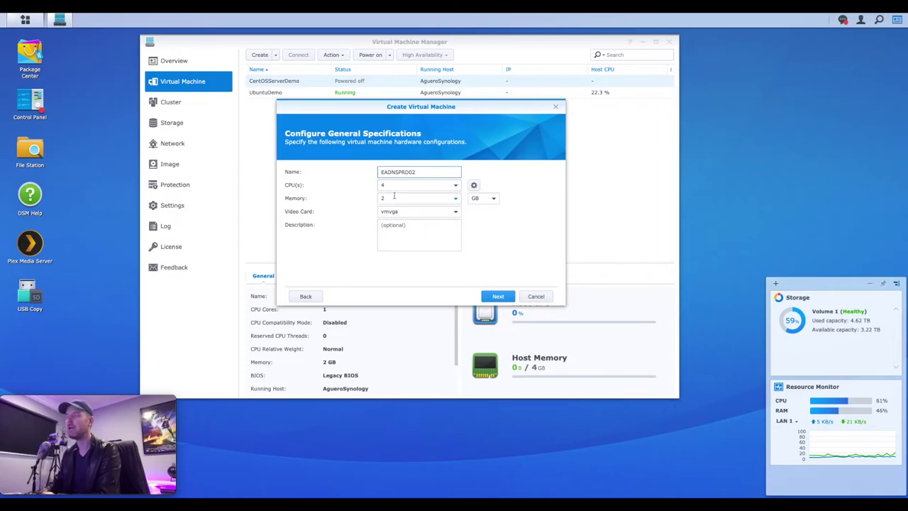
Assign 1 CPU and 1 GB of memory to the virtual machine and accept the general specifications.
click(456, 186)
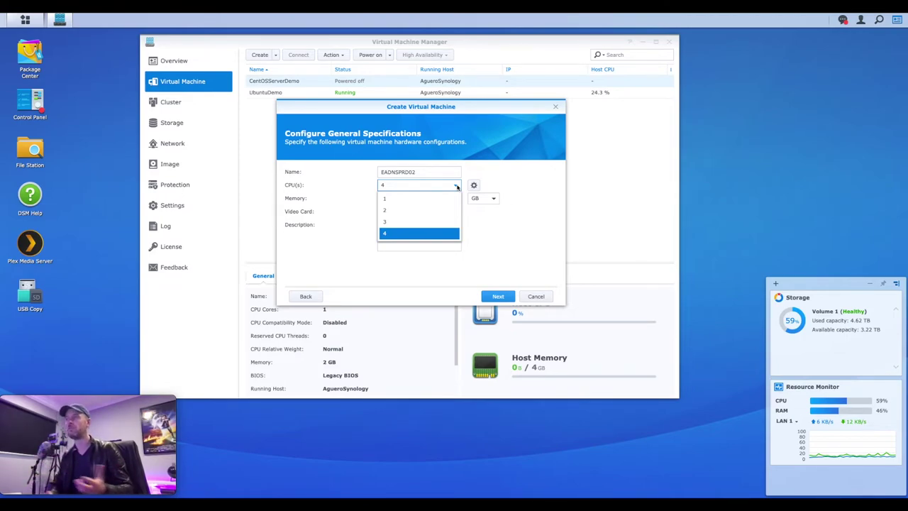
click(457, 198)
click(456, 199)
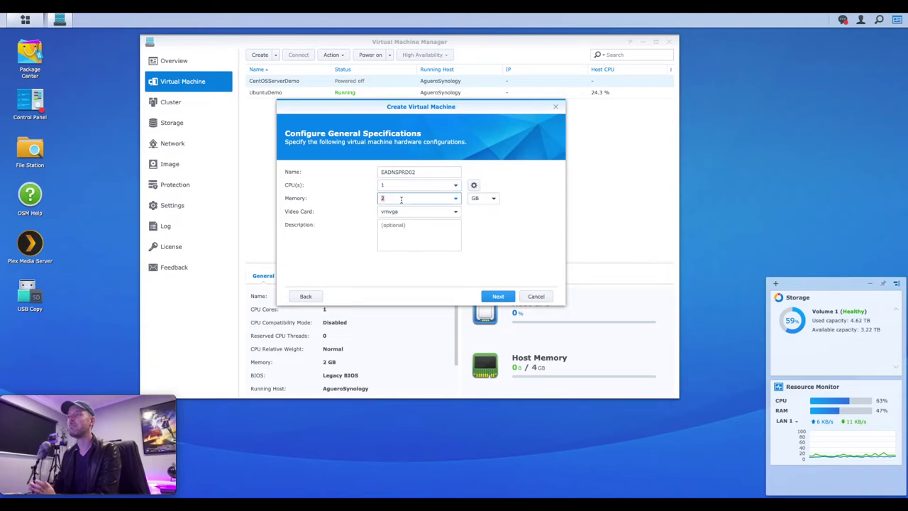
click(456, 199)
click(391, 217)
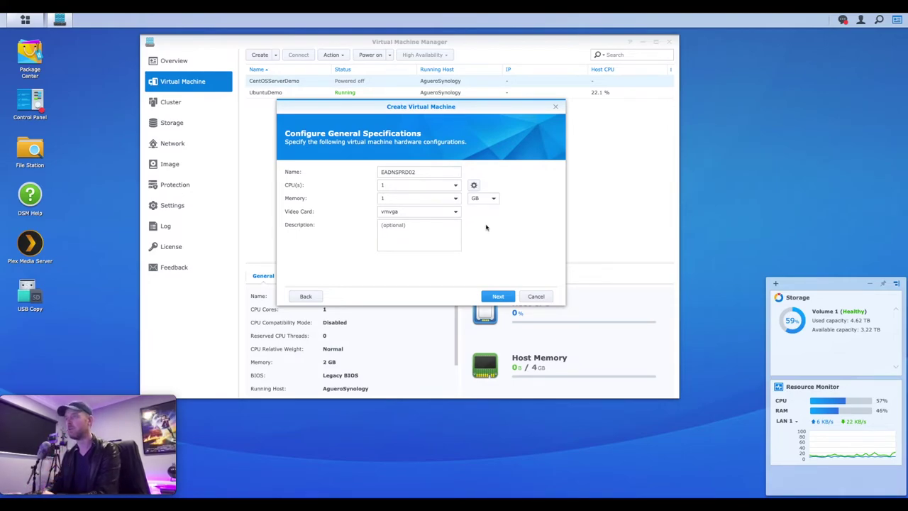
click(508, 297)
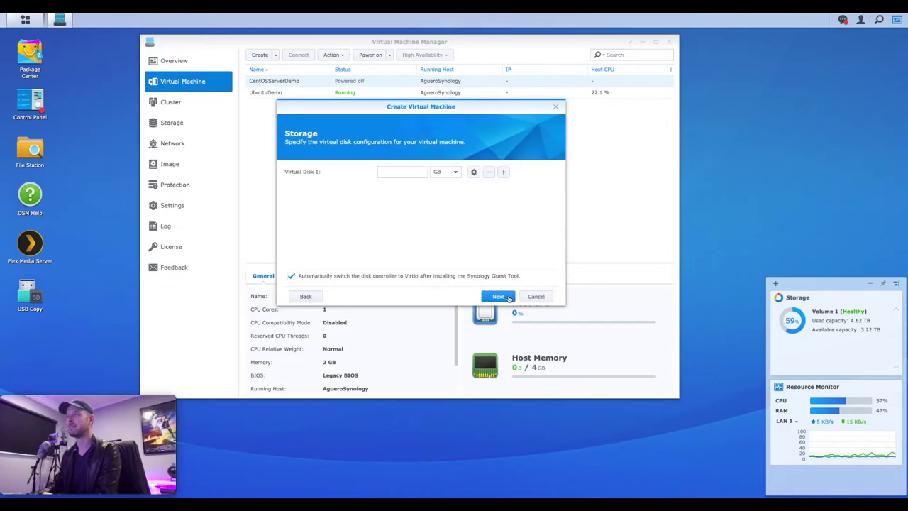
Set the size of Virtual Disk 1 to 80 GB.
click(395, 173)
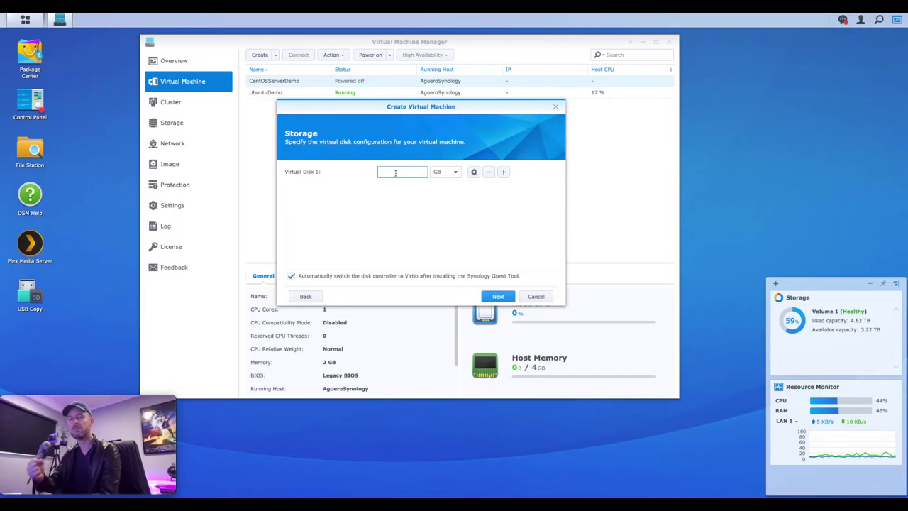
text(80)
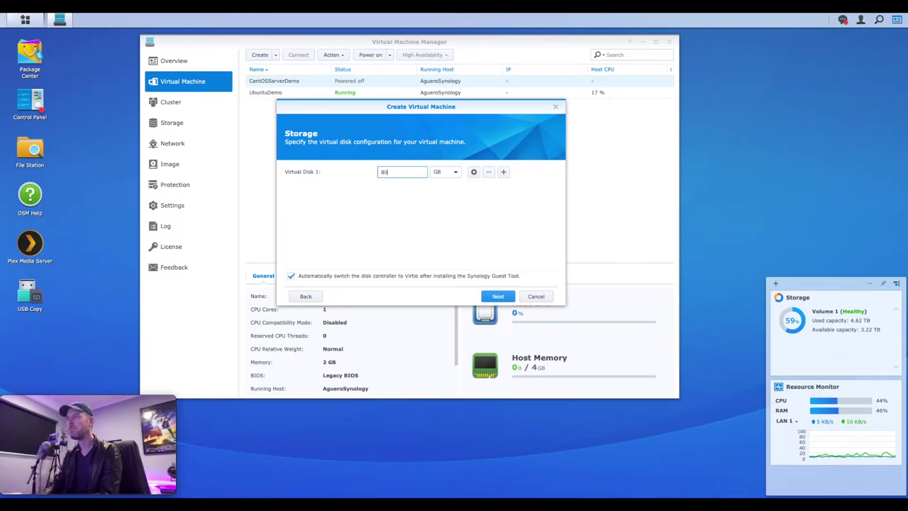
click(499, 297)
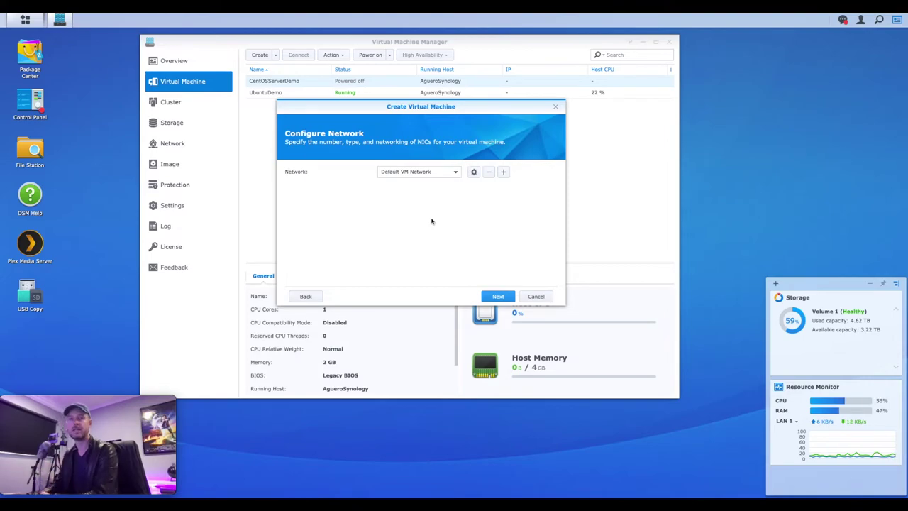
Accept Default VM Network for the virtual machine and download the Synology Guest Tool.
click(498, 297)
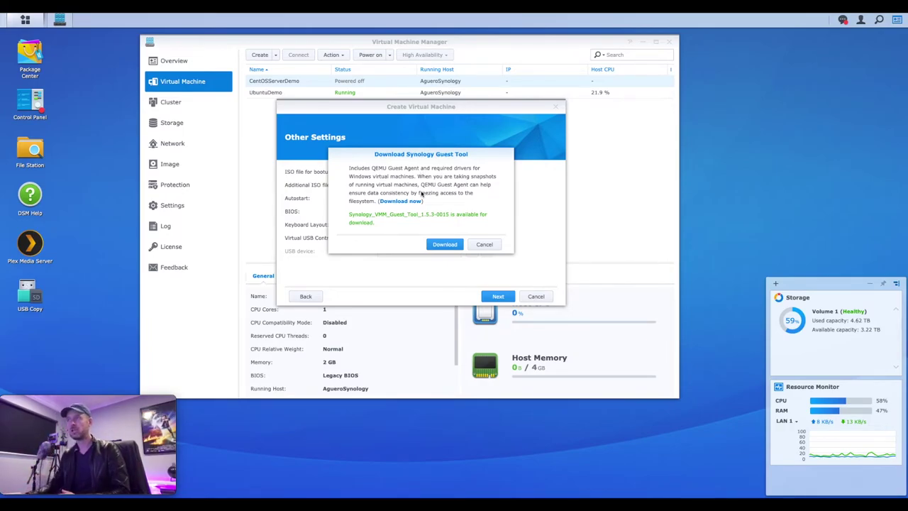
click(446, 244)
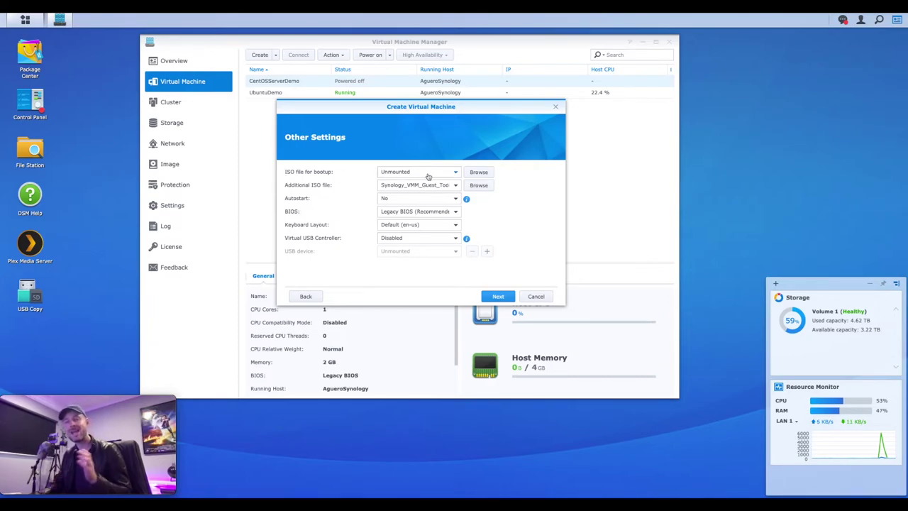
Select the 4.93 GB ISO in the MS Windows 2019 folder under Data/Applications for bootup and accept the other settings.
click(480, 173)
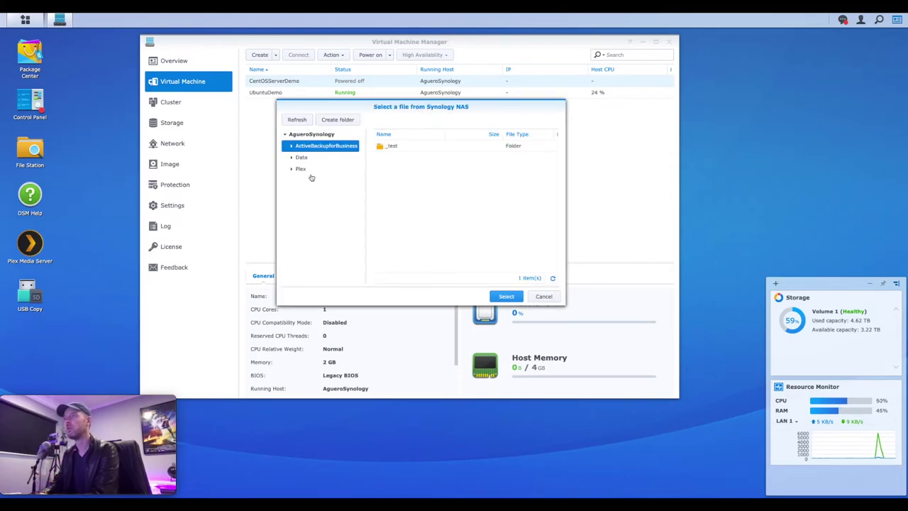
click(292, 158)
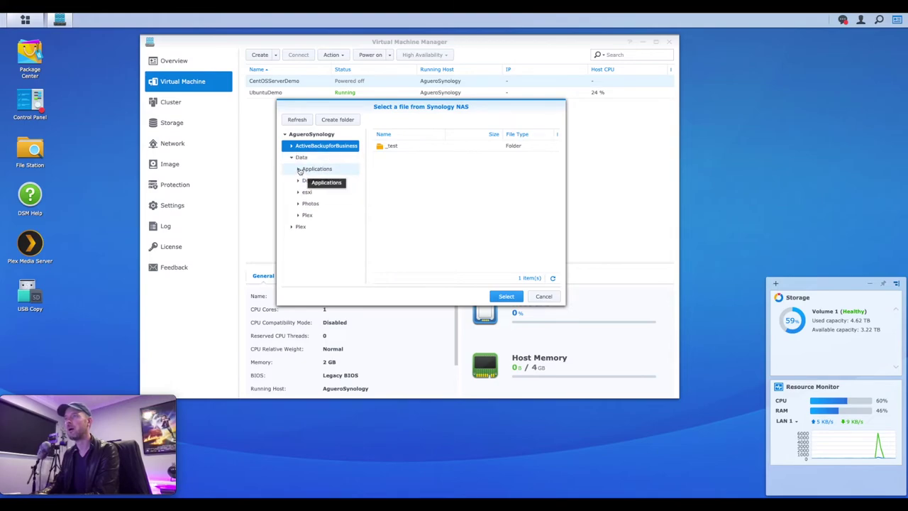
click(298, 169)
drag(360, 145, 370, 228)
drag(361, 197, 362, 222)
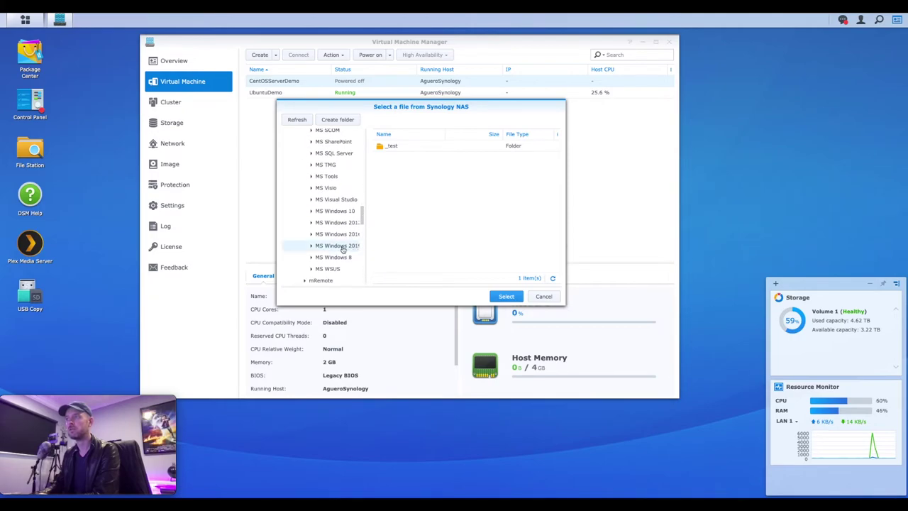
click(345, 246)
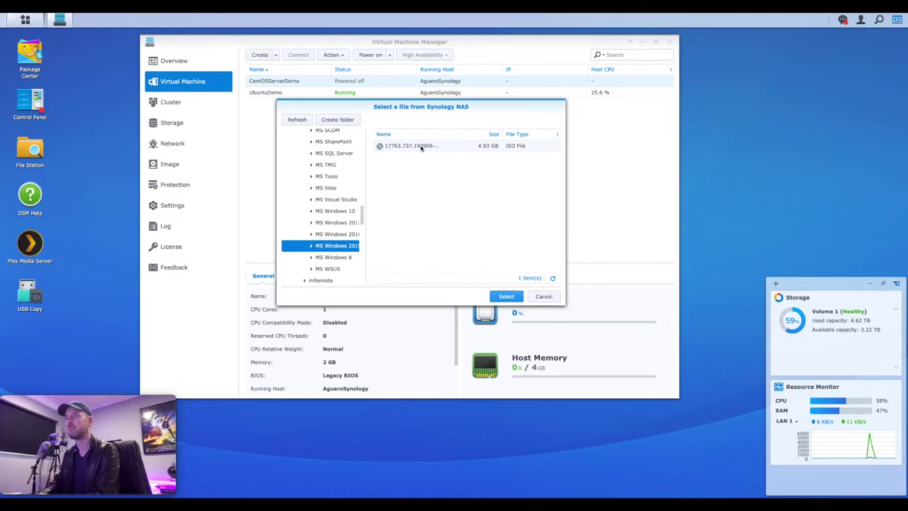
click(421, 146)
click(504, 296)
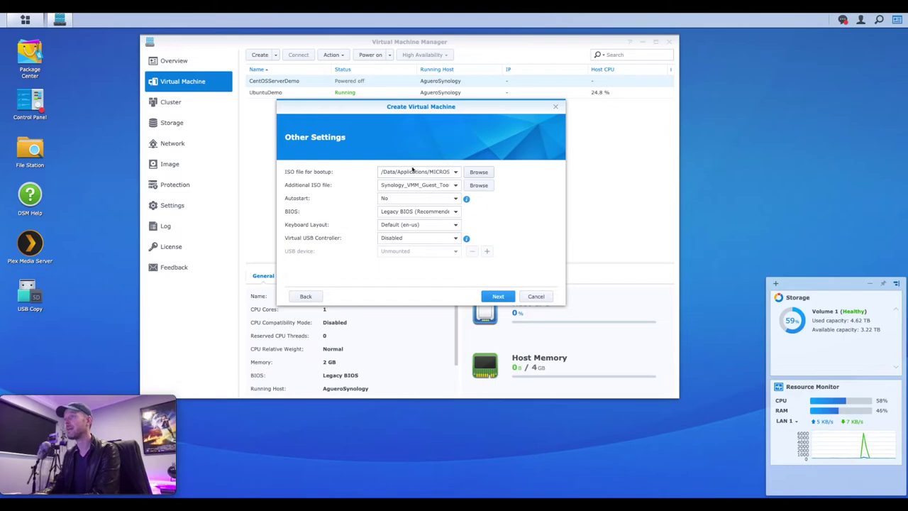
click(508, 297)
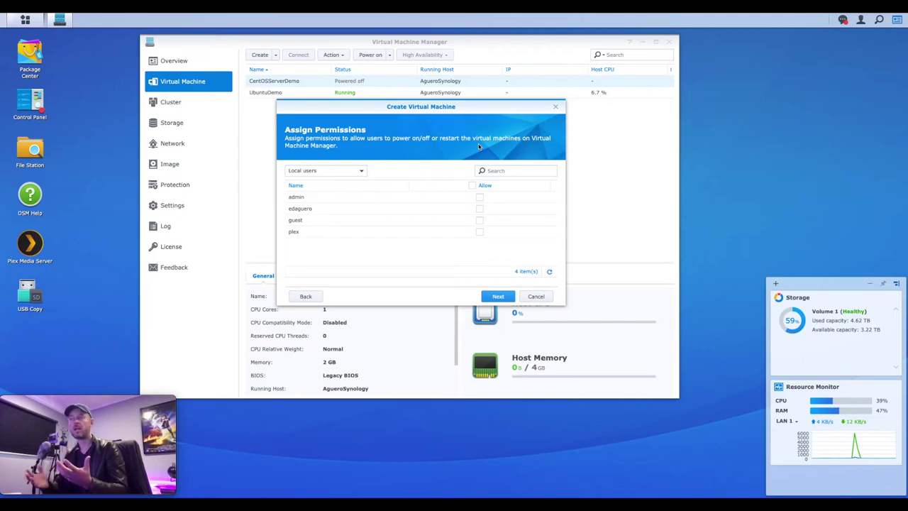
Allow the admin account to power and restart the virtual machine, and apply the wizard's settings.
click(480, 198)
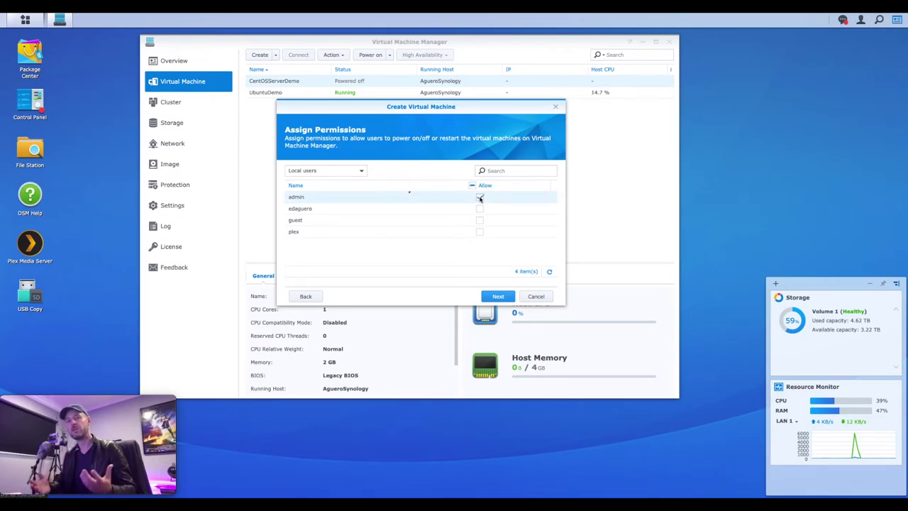
click(498, 297)
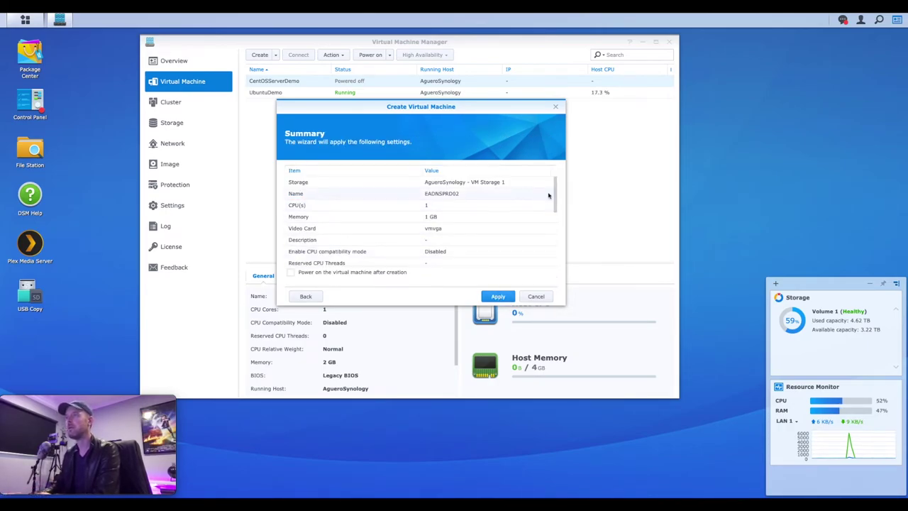
drag(556, 191, 555, 221)
click(498, 297)
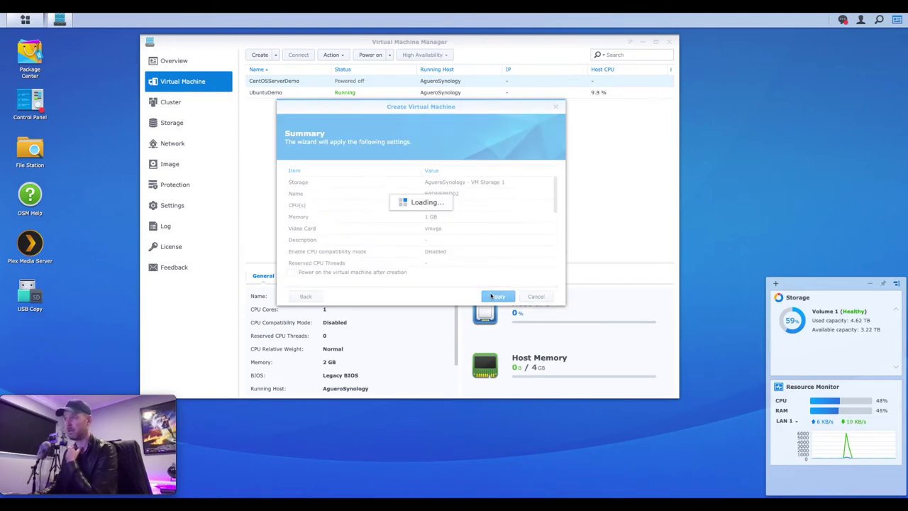
Review the general, virtual disk and network details of the EADNSPRD02 virtual machine.
click(297, 93)
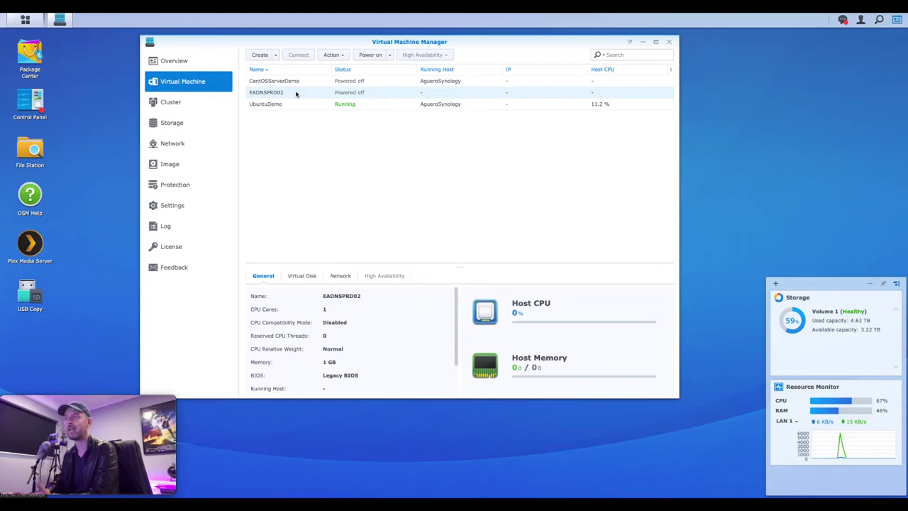
scroll(423, 316, down, 2)
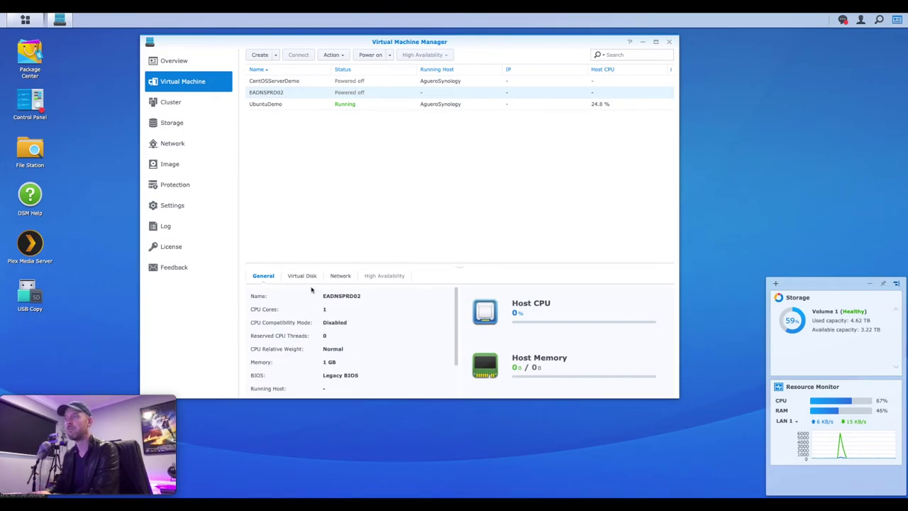
click(312, 278)
click(341, 277)
click(262, 277)
scroll(325, 325, down, 2)
scroll(335, 336, up, 2)
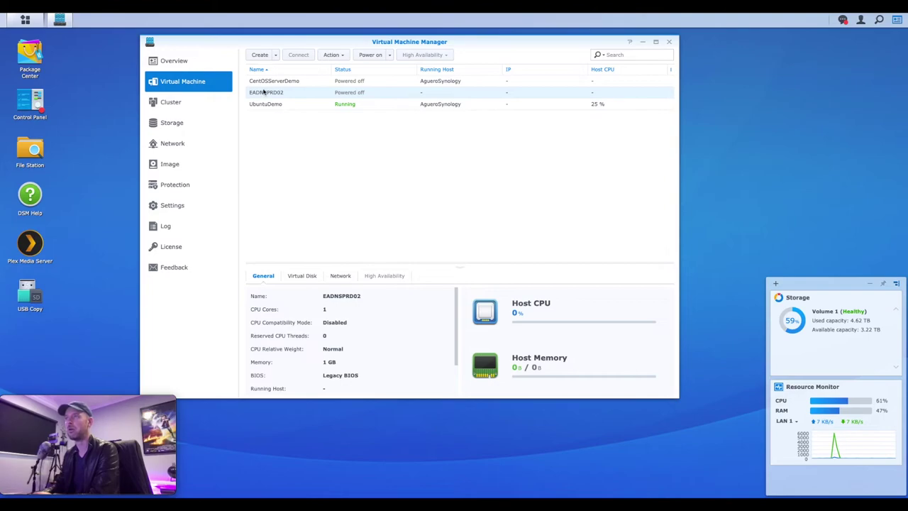
Power on the EADNSPRD02 virtual machine and connect to its console.
click(371, 55)
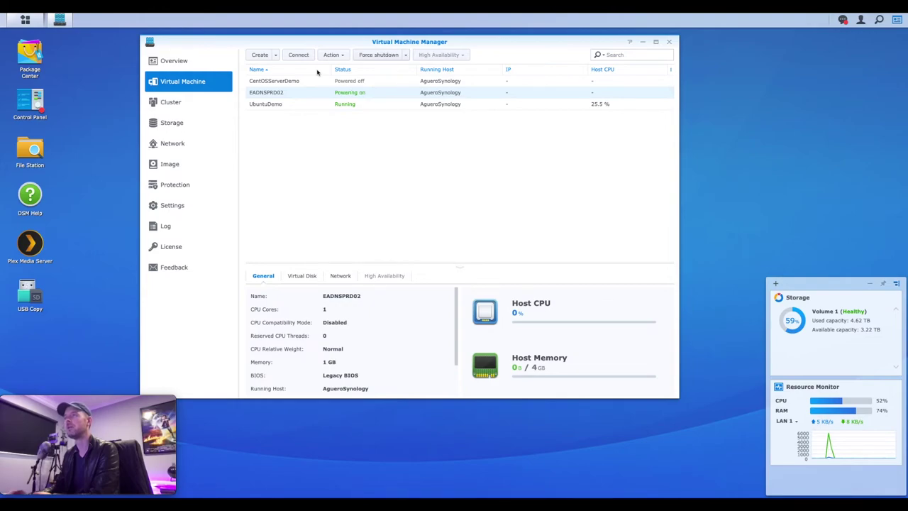
click(300, 58)
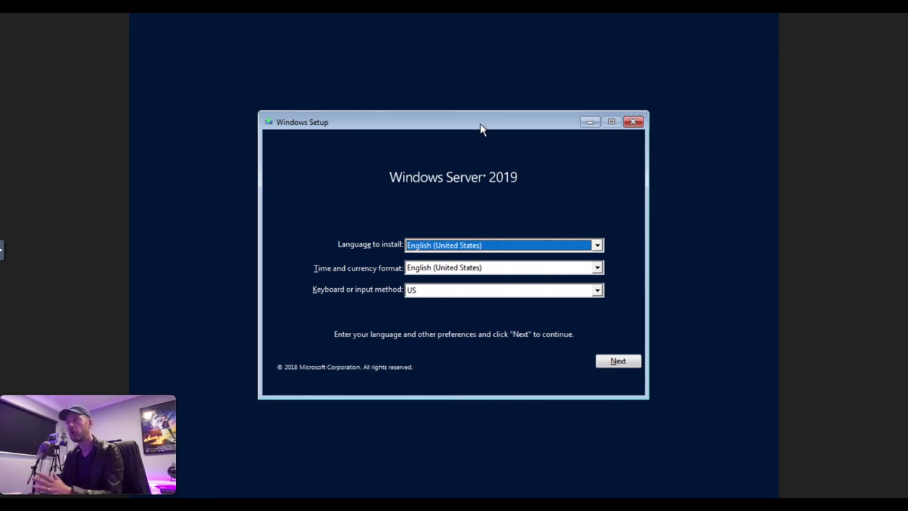
Set the time and currency format to English (Australia) and accept the Windows Setup language preferences.
click(523, 268)
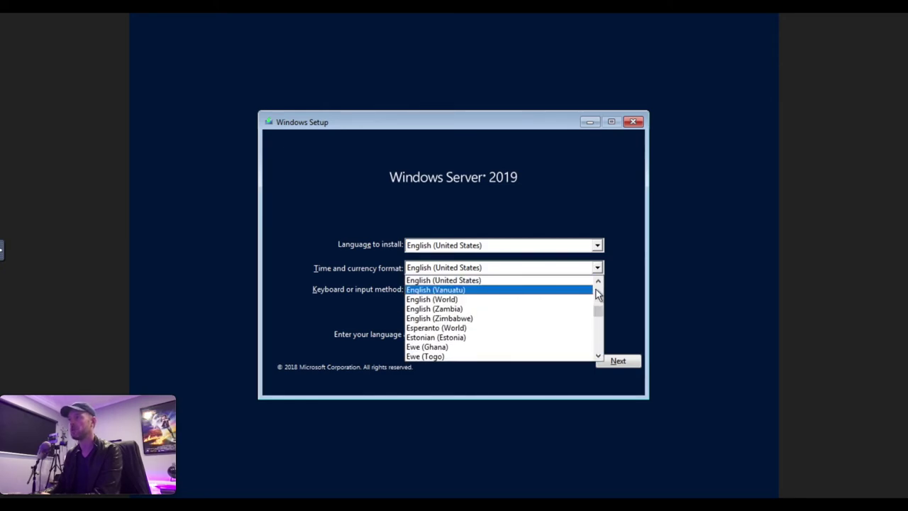
scroll(599, 295, up, 2)
scroll(598, 295, up, 5)
scroll(596, 293, up, 13)
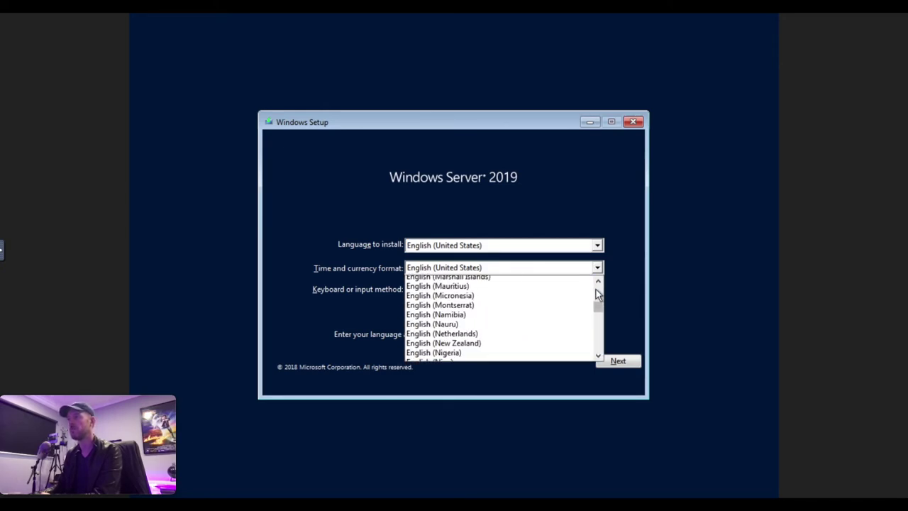
scroll(596, 293, up, 10)
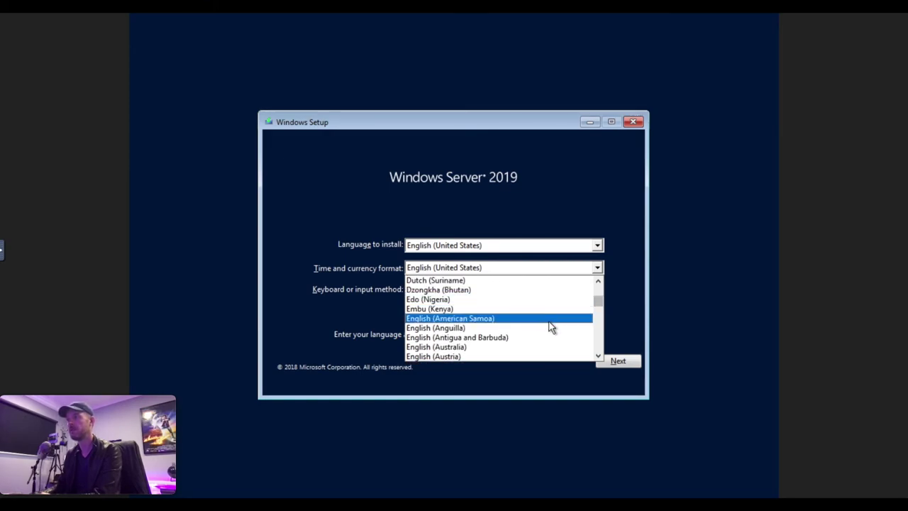
click(485, 347)
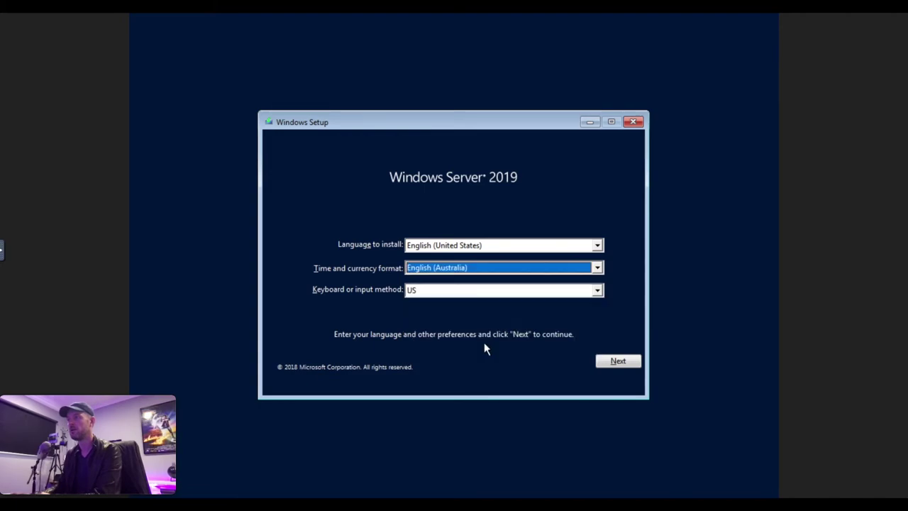
click(608, 360)
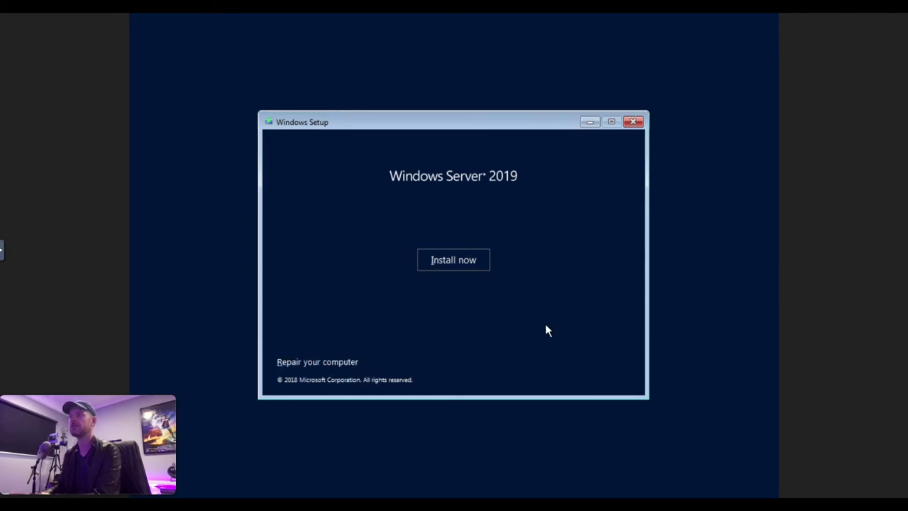
Start the installation and choose Windows Server 2019 Datacenter Evaluation (Desktop Experience) as the operating system.
click(460, 260)
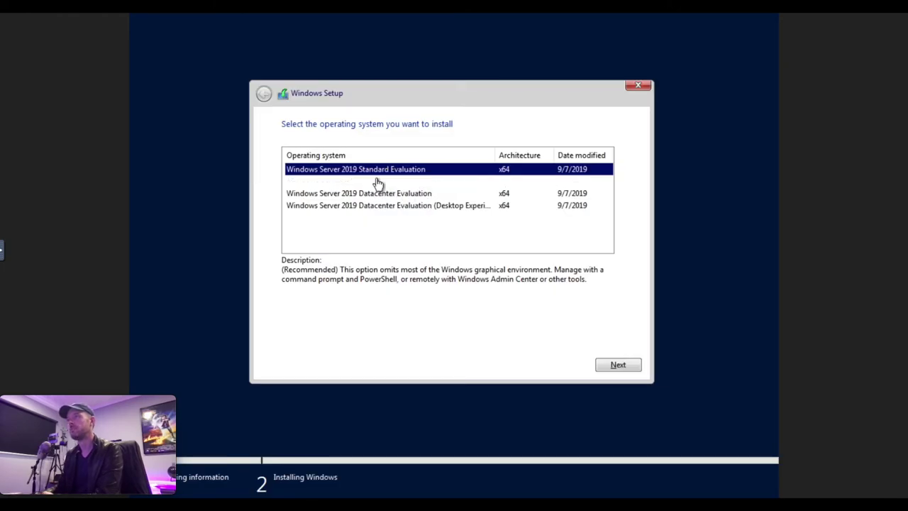
click(381, 194)
click(381, 169)
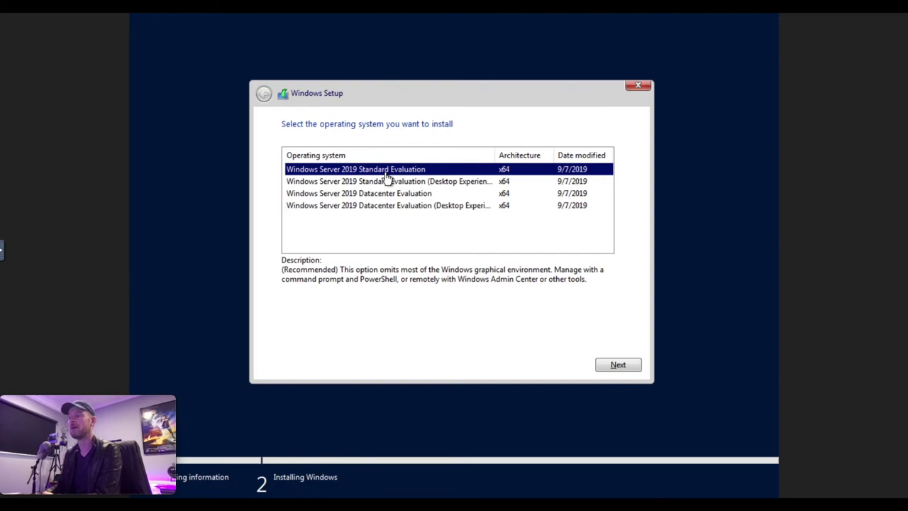
click(387, 206)
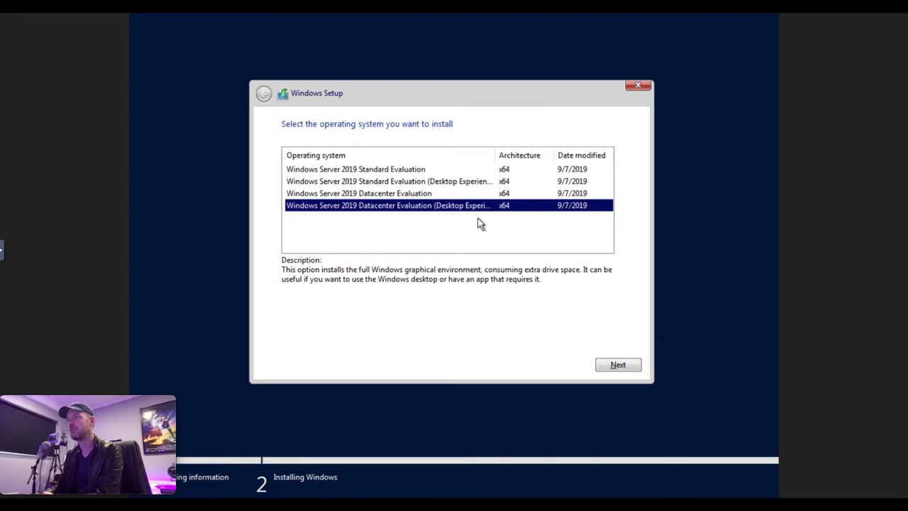
click(626, 364)
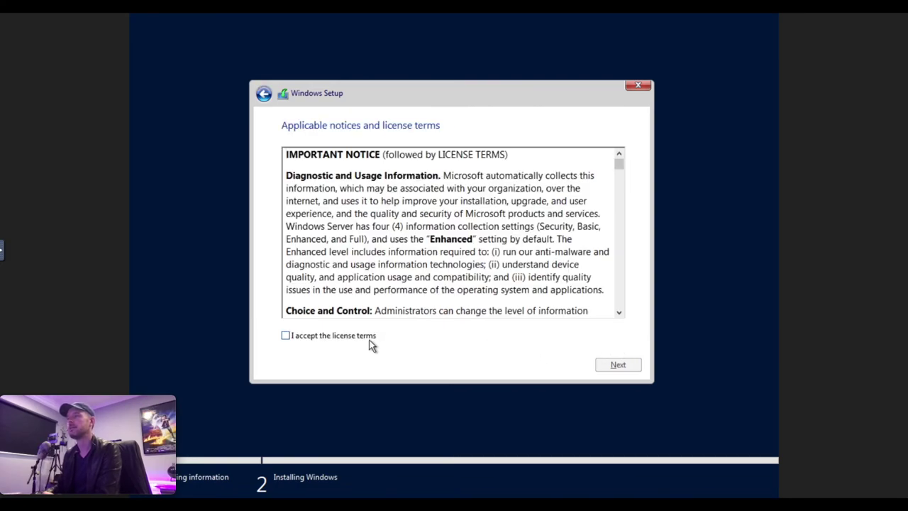
Accept the license terms and start a custom Windows installation on the unallocated space of Drive 0.
click(327, 339)
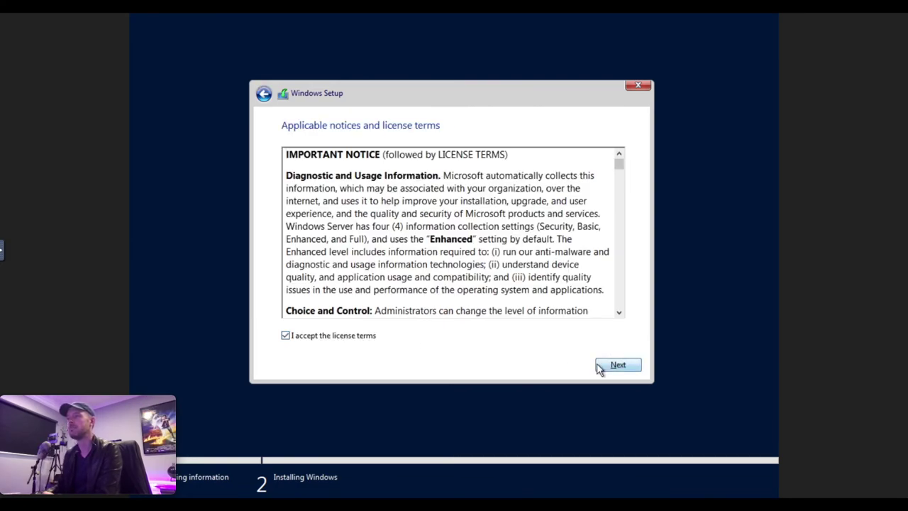
click(618, 366)
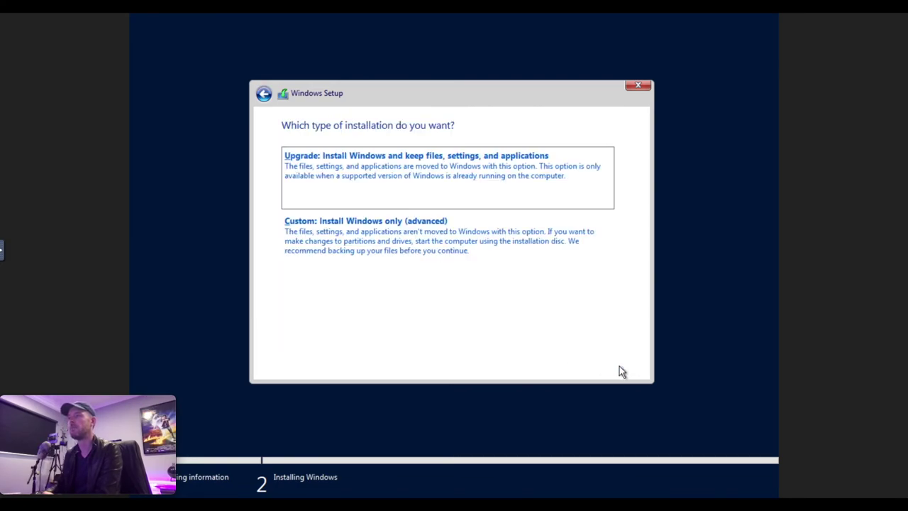
click(398, 237)
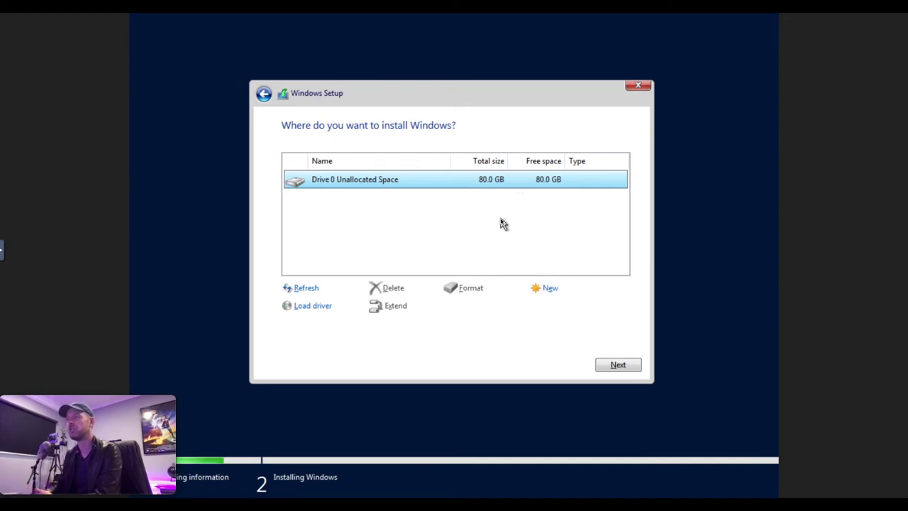
click(620, 364)
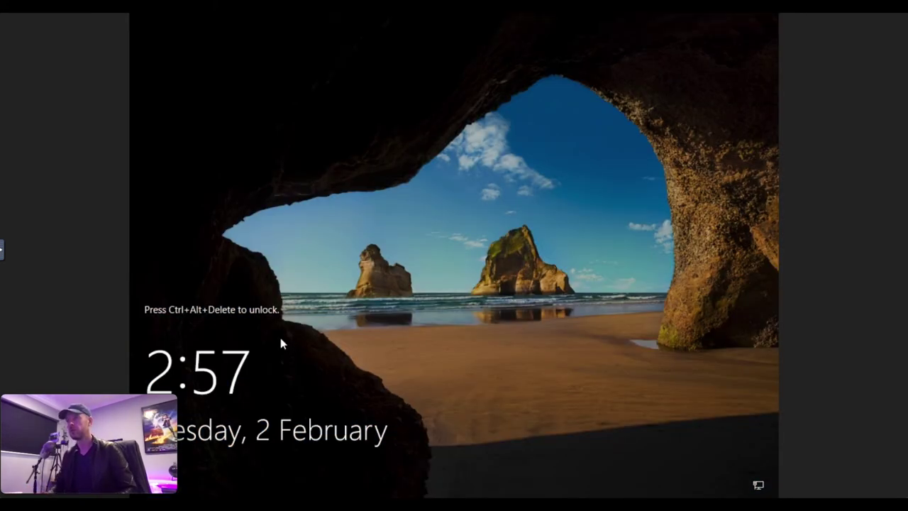
Unlock the Windows server and sign in as Administrator with the account password.
key(ctrl+alt+Delete)
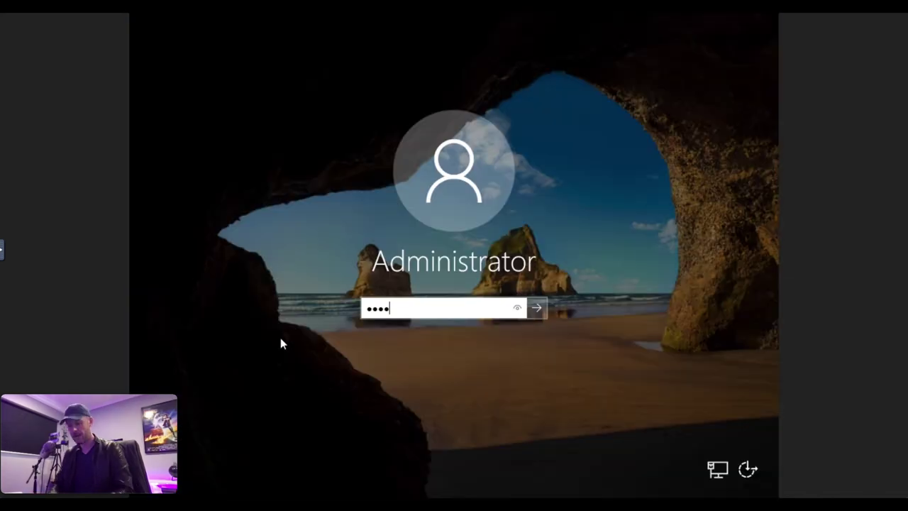
text(••••••••)
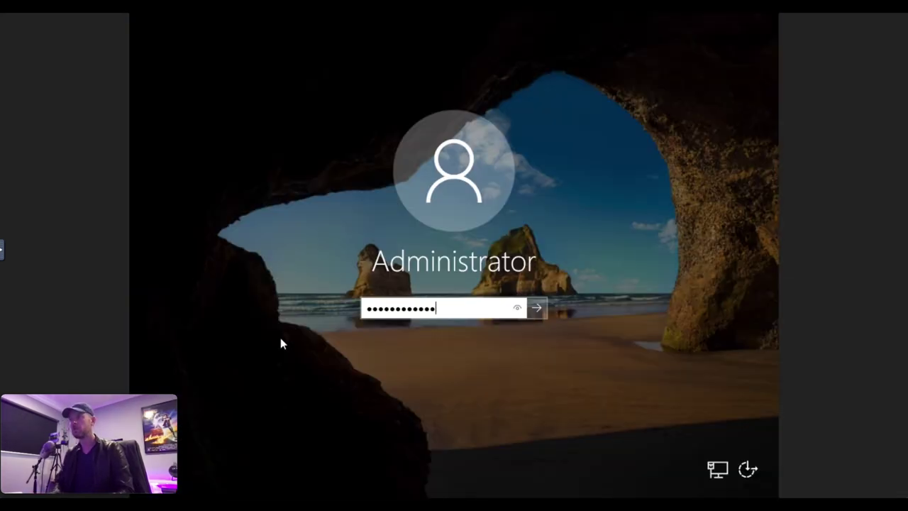
key(Return)
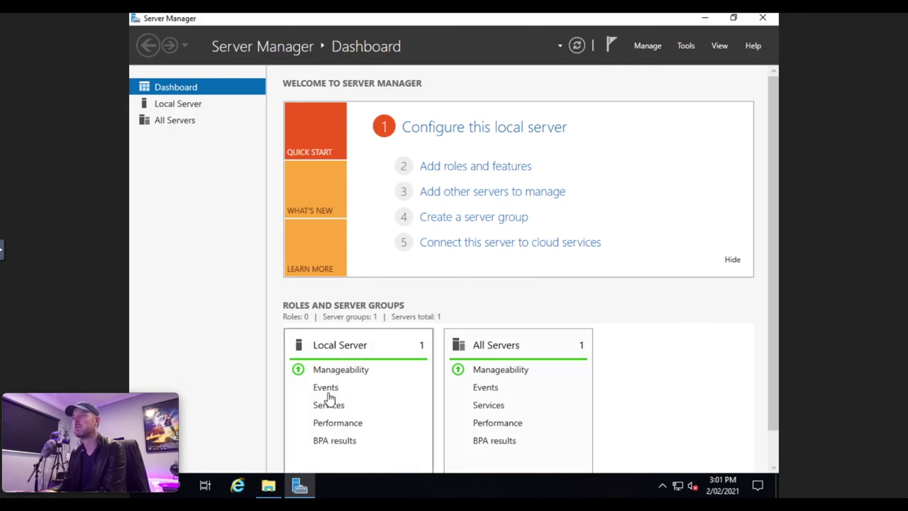
Open the SYNOLOGY_VMMTOOL CD drive (E:) in File Explorer and launch the Synology_VMM_Guest_Tool installer.
click(268, 486)
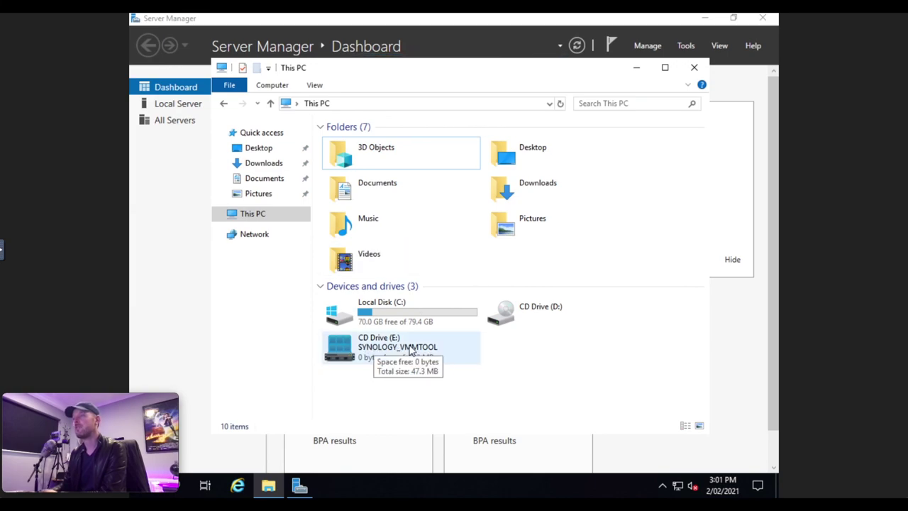
click(386, 351)
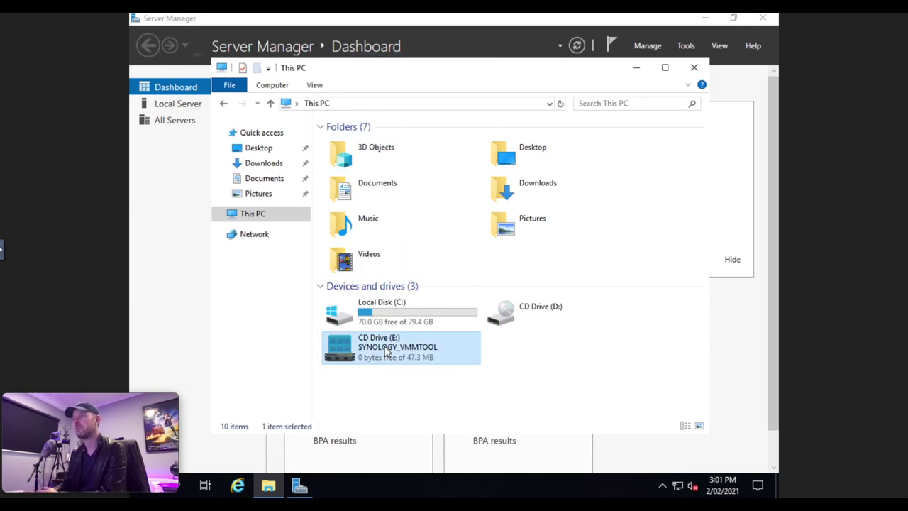
right_click(387, 351)
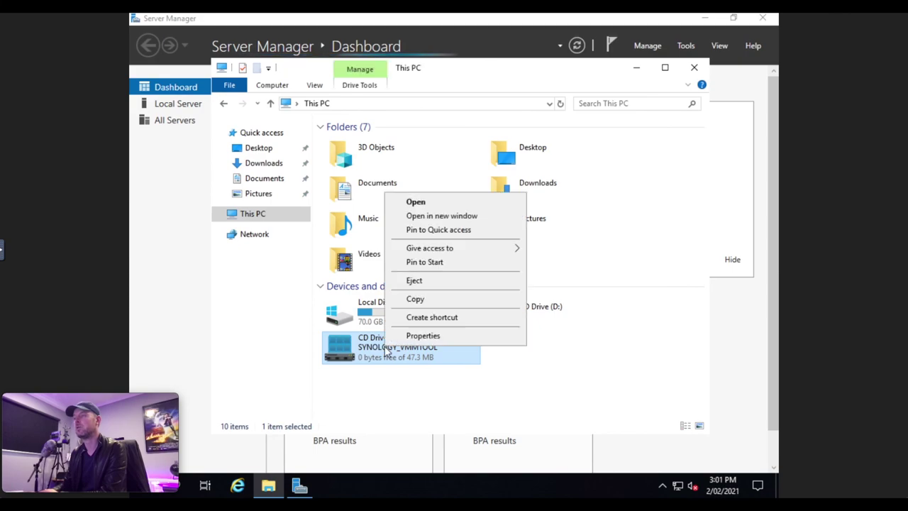
click(430, 204)
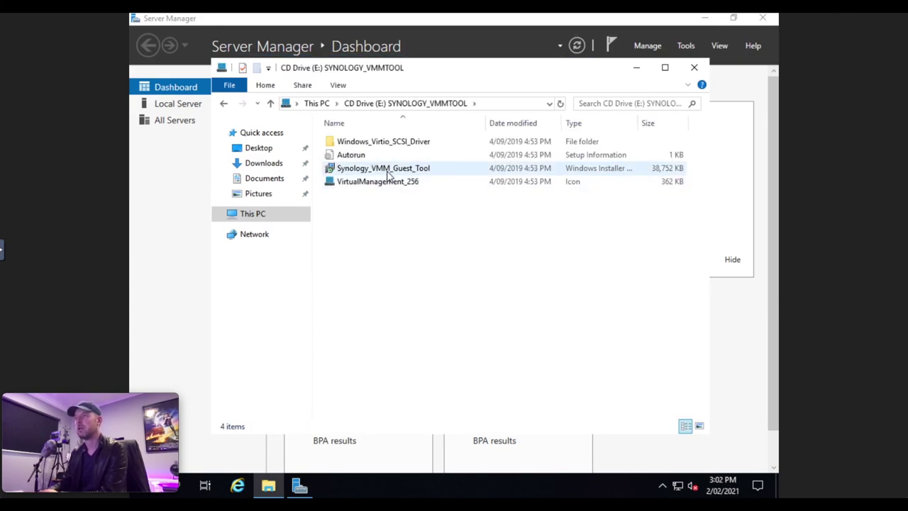
double_click(388, 170)
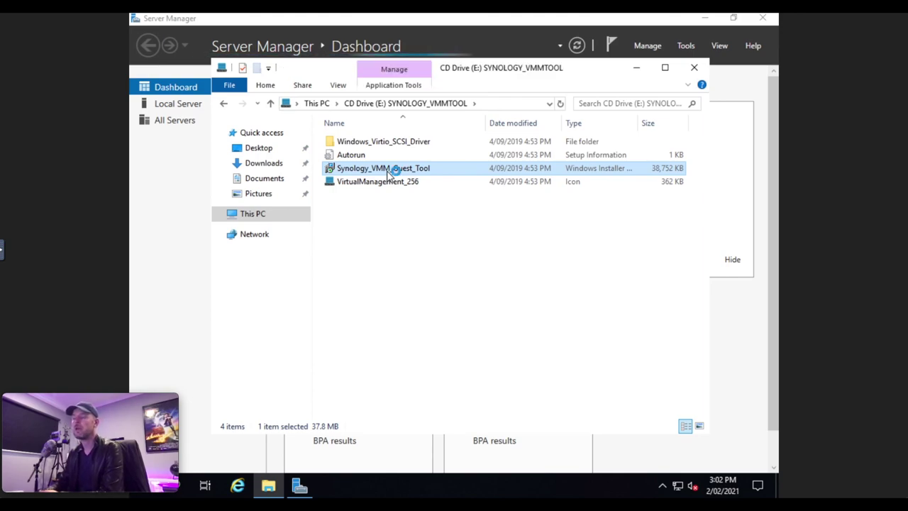